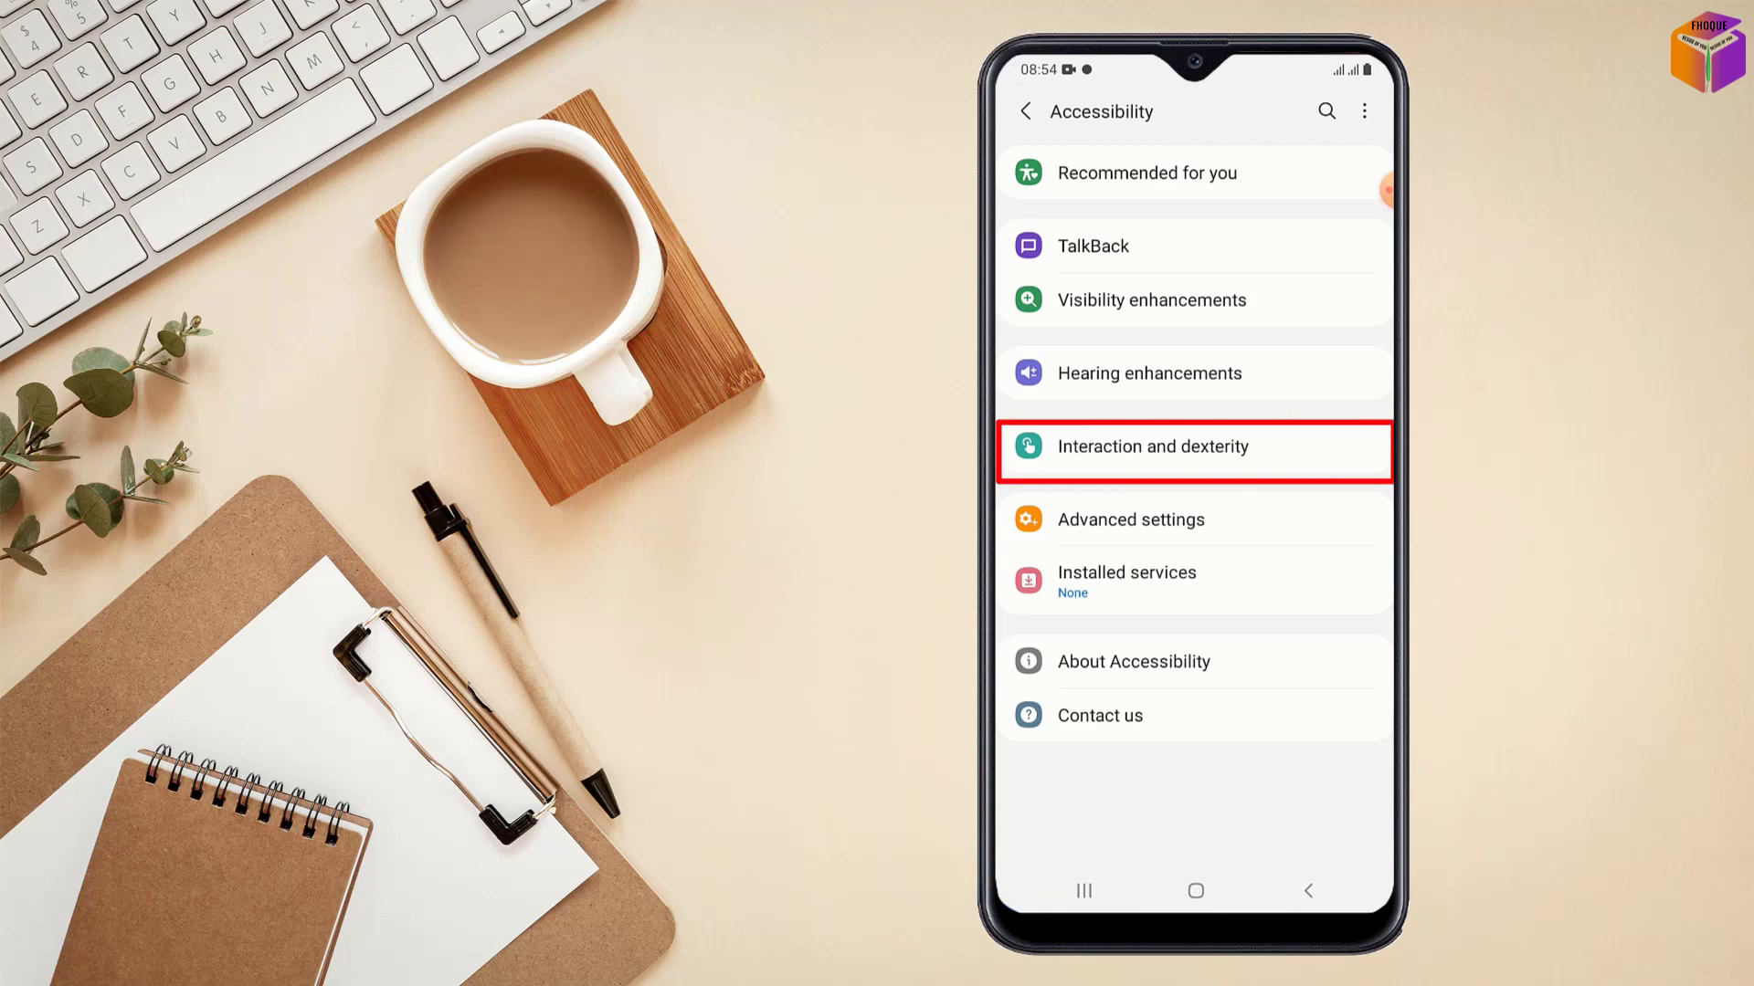
Switch on the Assistant menu from Interaction and dexterity
{"action": "left_click", "coordinate": [1153, 446]}
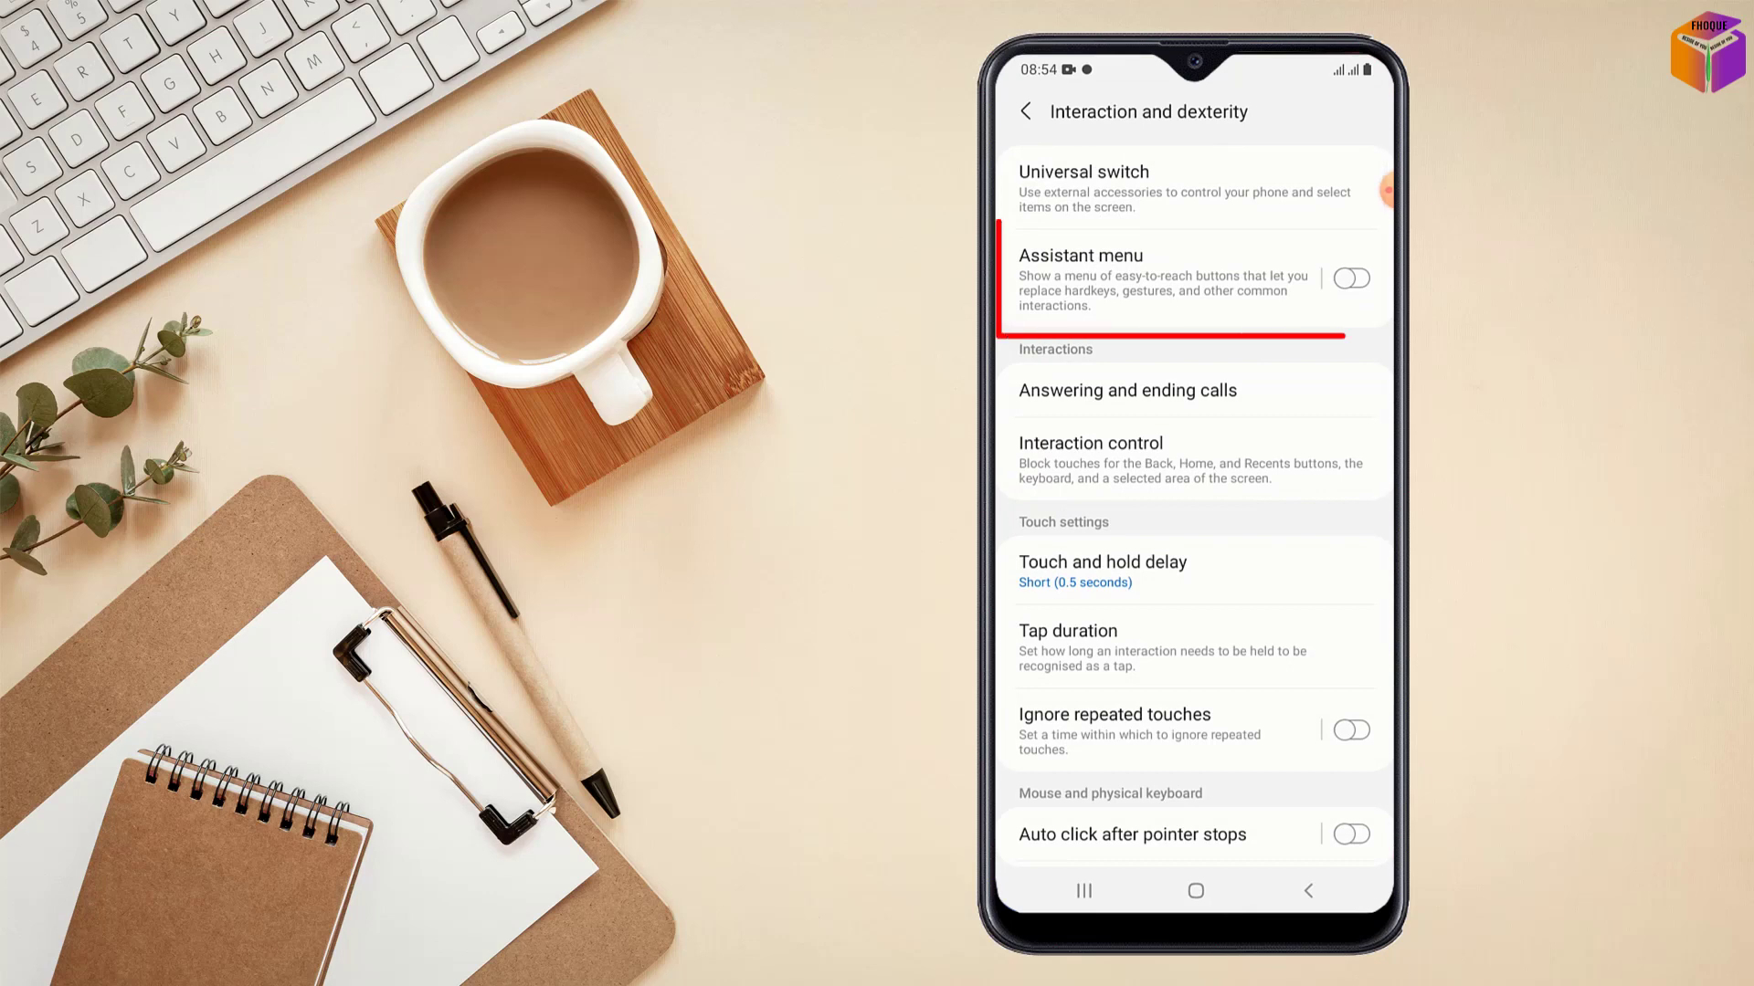
{"action": "left_click", "coordinate": [1351, 279]}
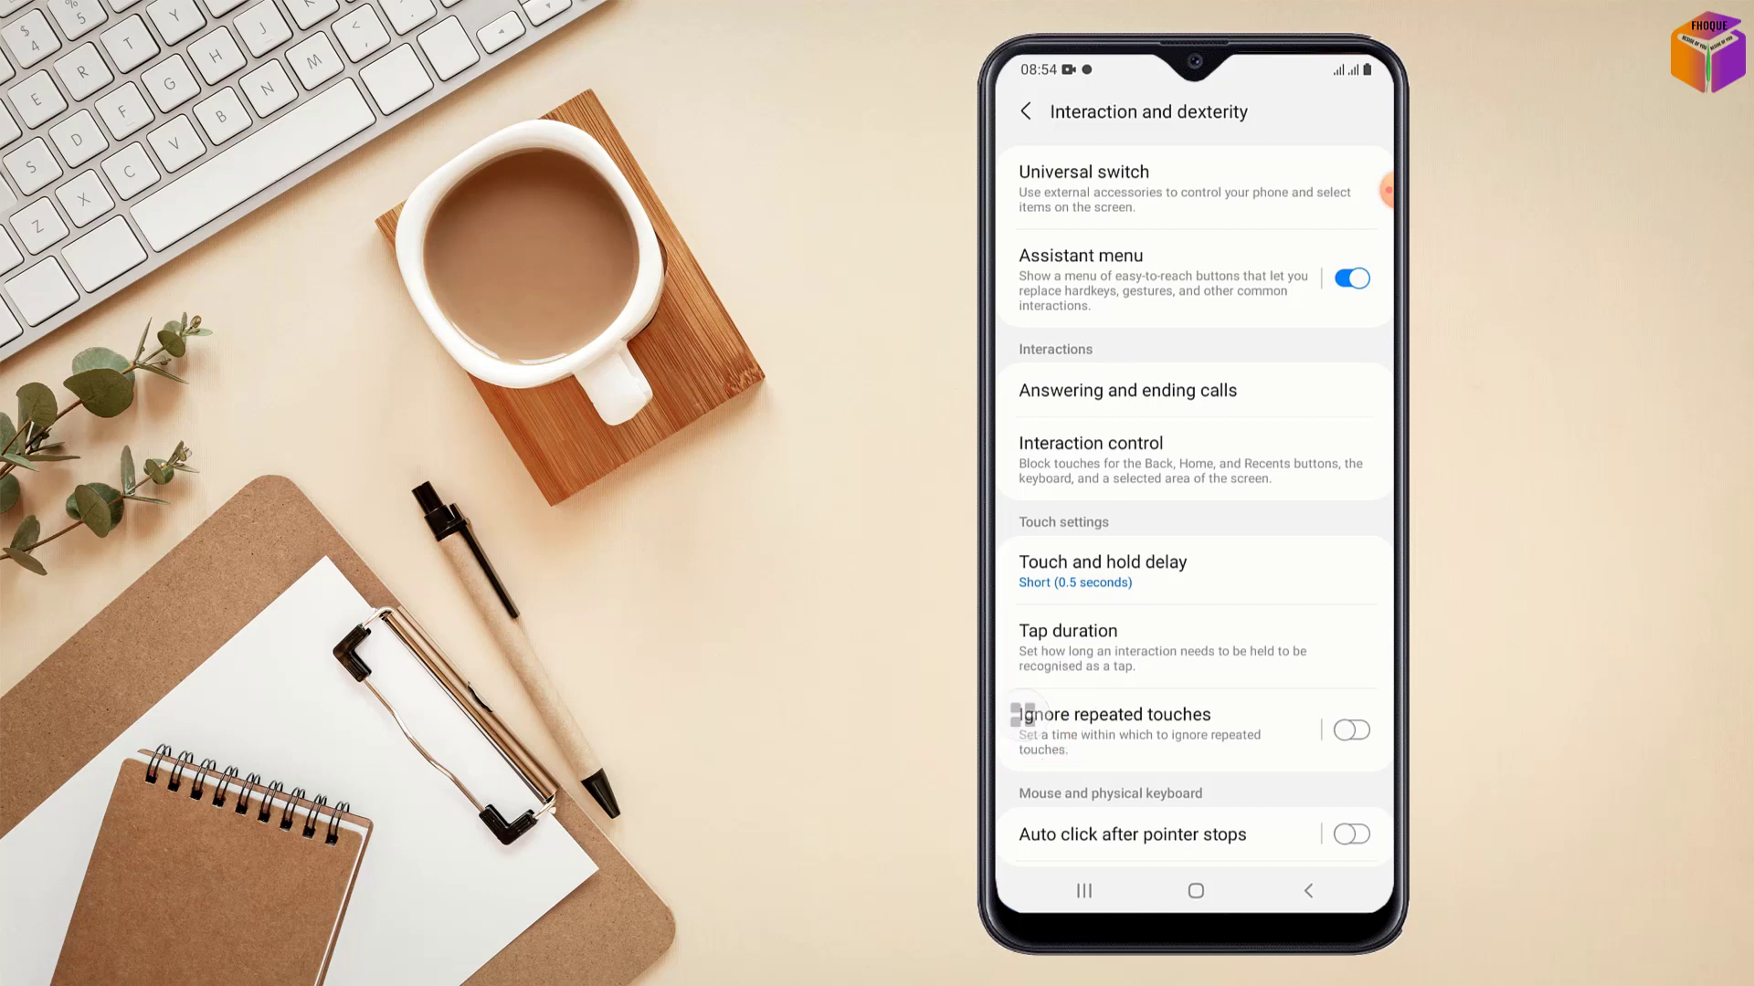
{"action": "left_click", "coordinate": [1022, 714]}
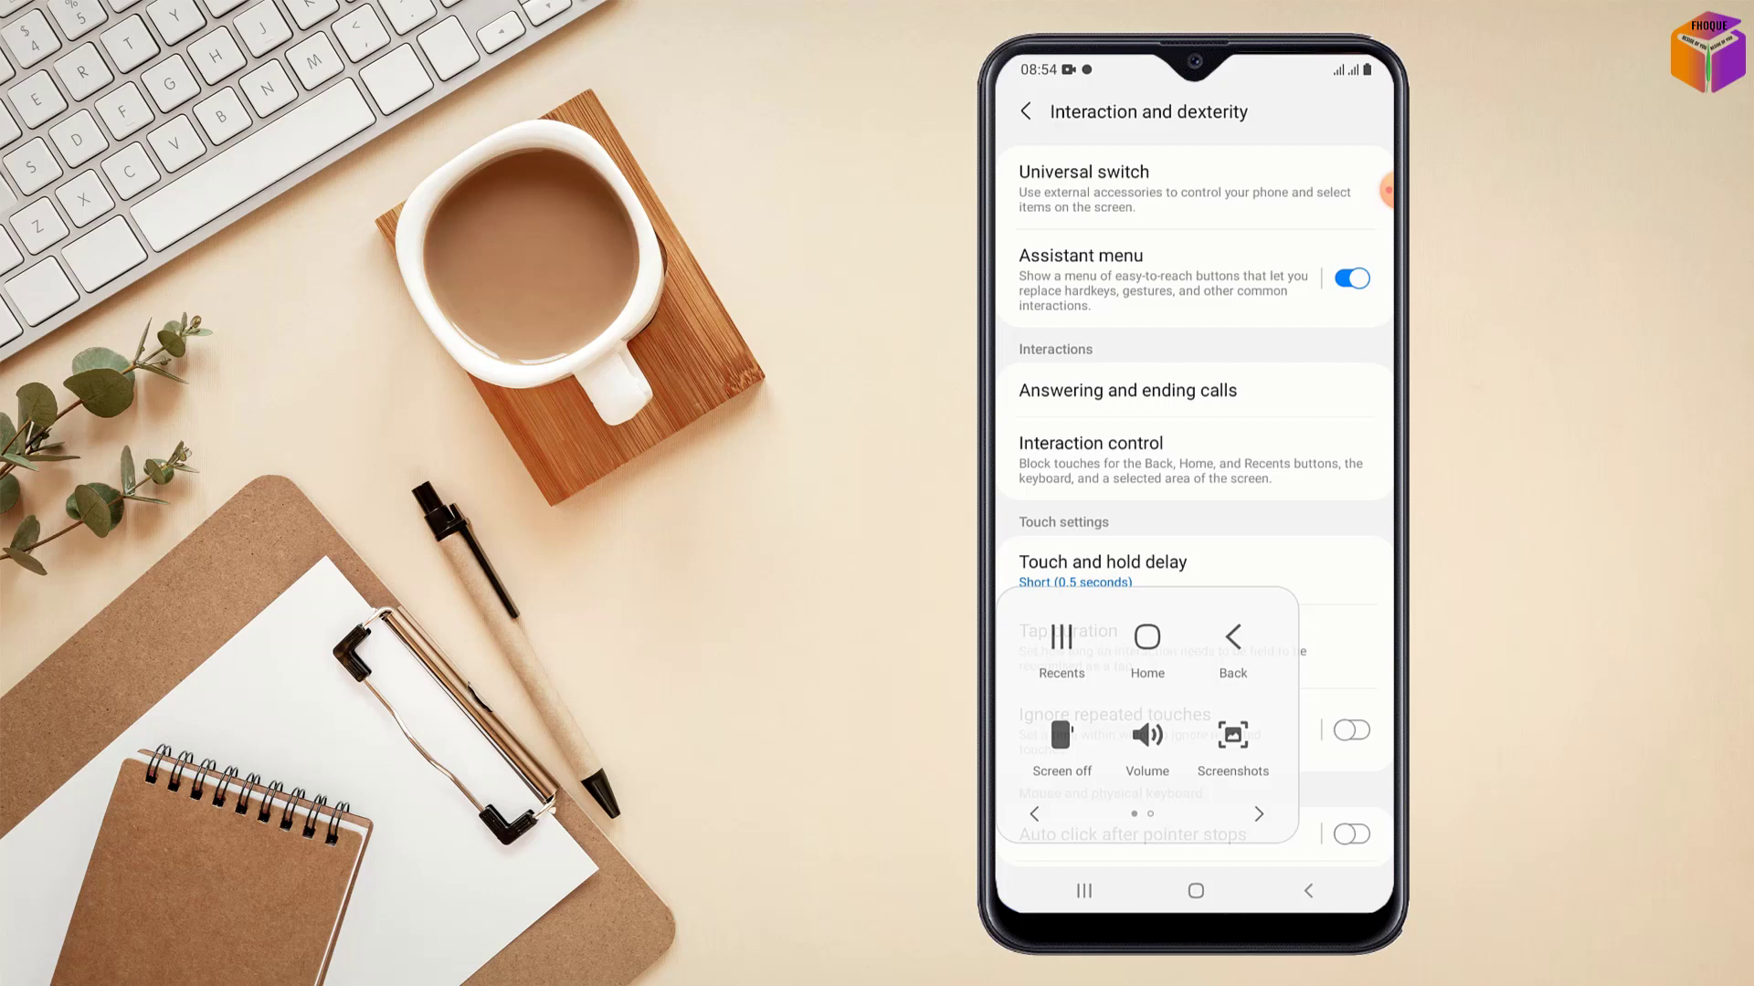
{"action": "left_click", "coordinate": [1259, 814]}
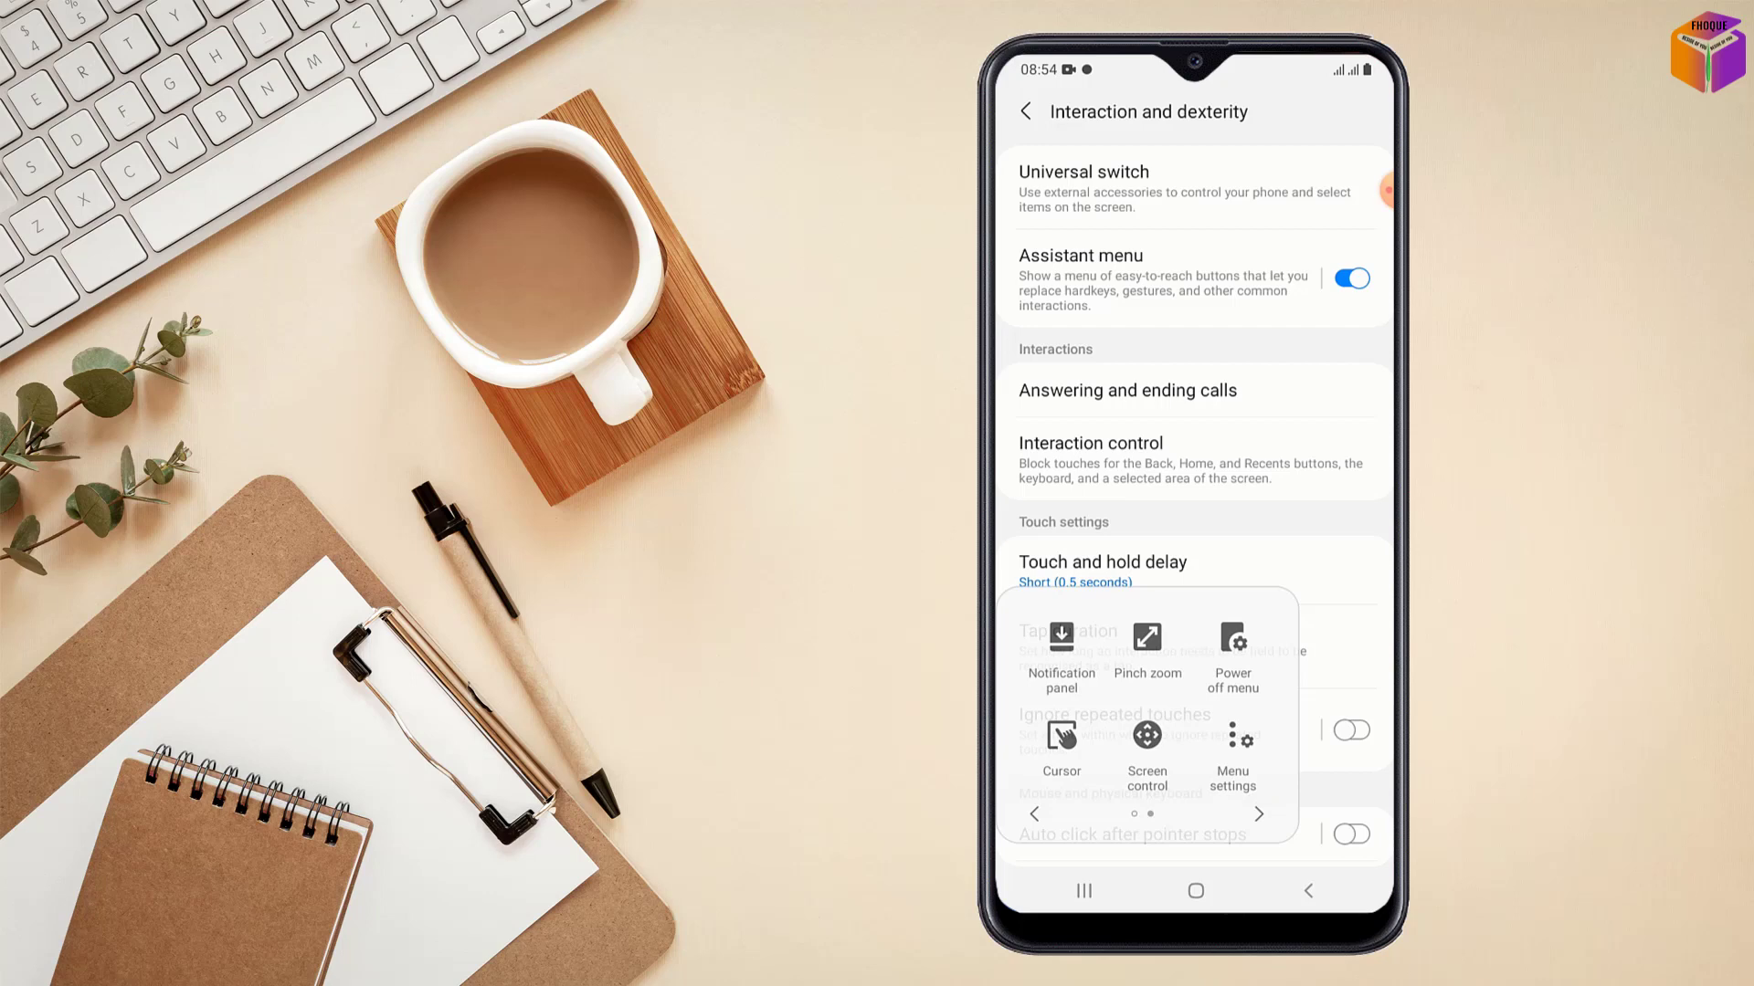
{"action": "left_click", "coordinate": [1062, 746]}
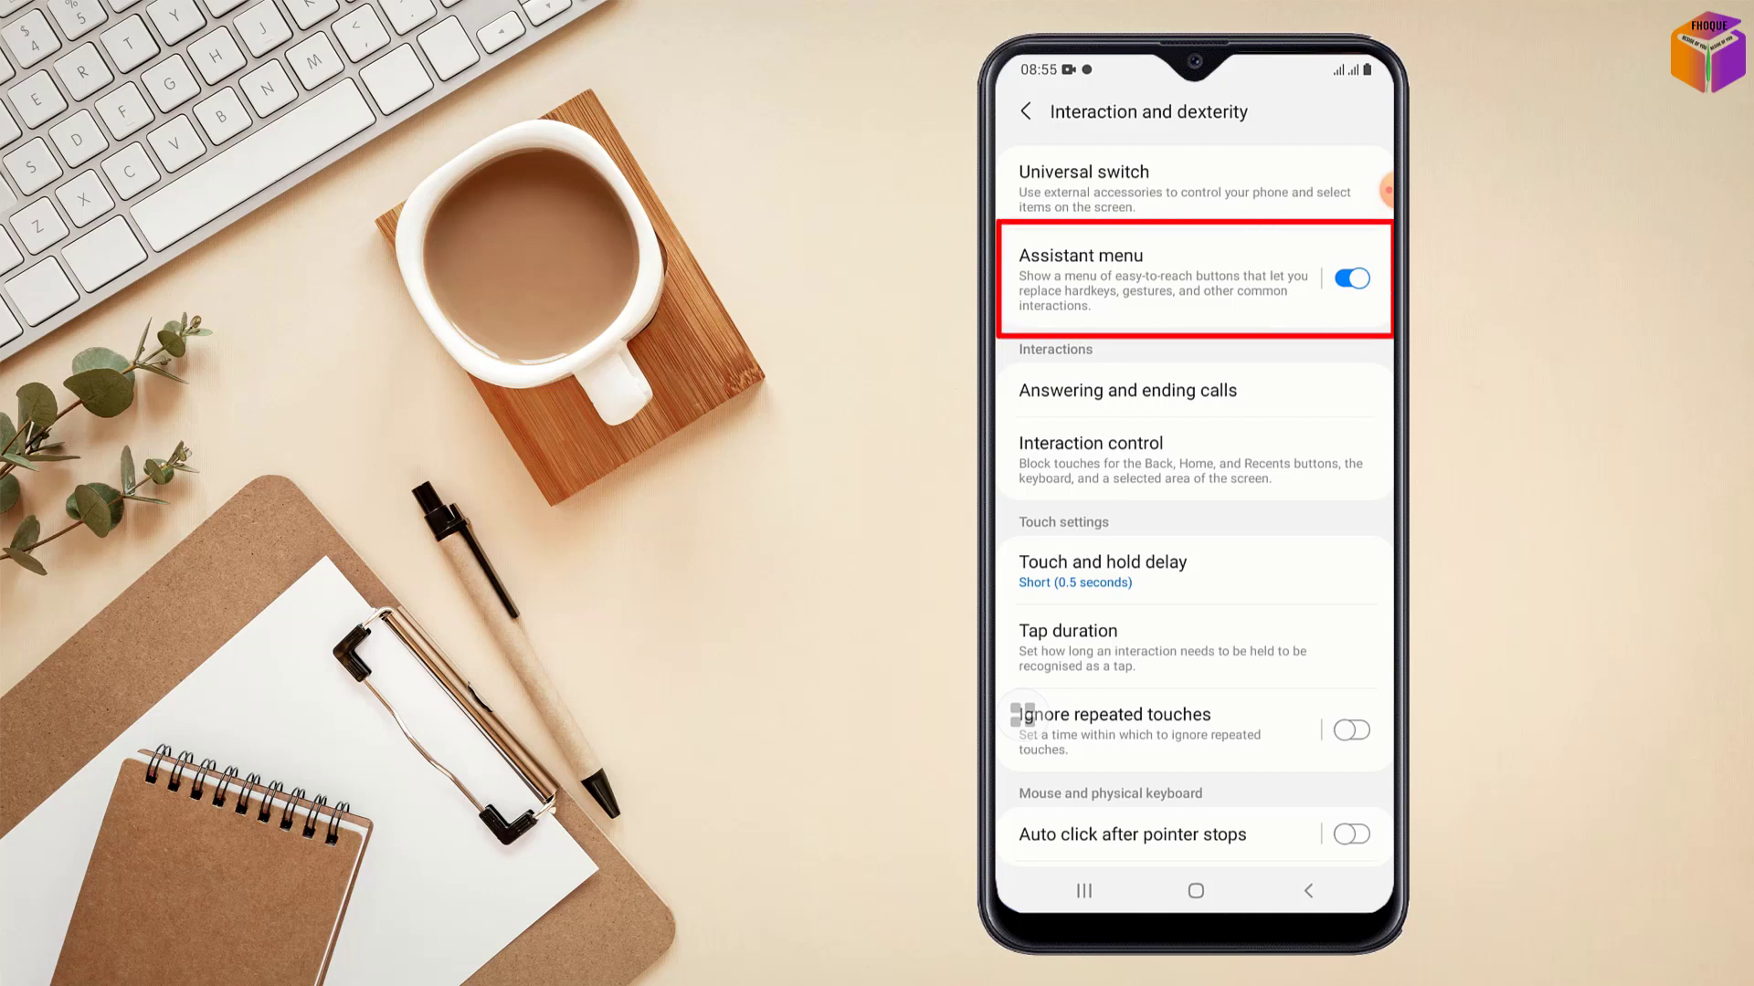
Enable Show as edge icon for the Assistant menu and expand it from the edge
{"action": "left_click", "coordinate": [1096, 274]}
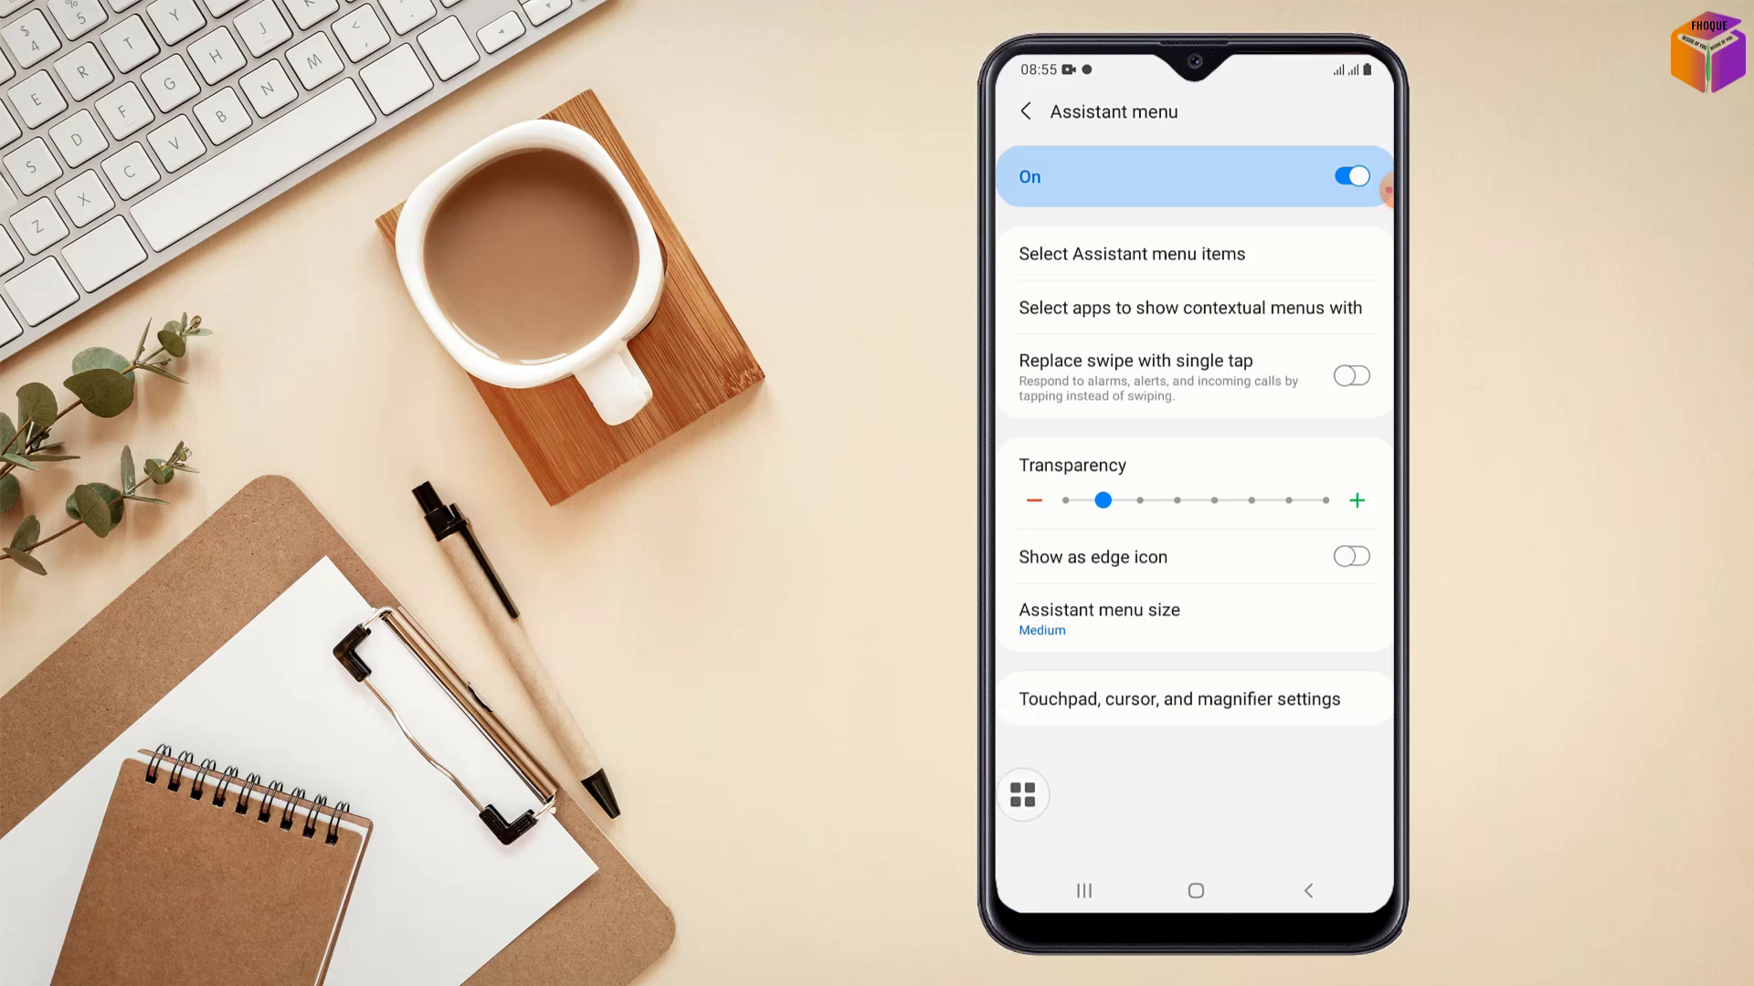
{"action": "left_click", "coordinate": [1352, 557]}
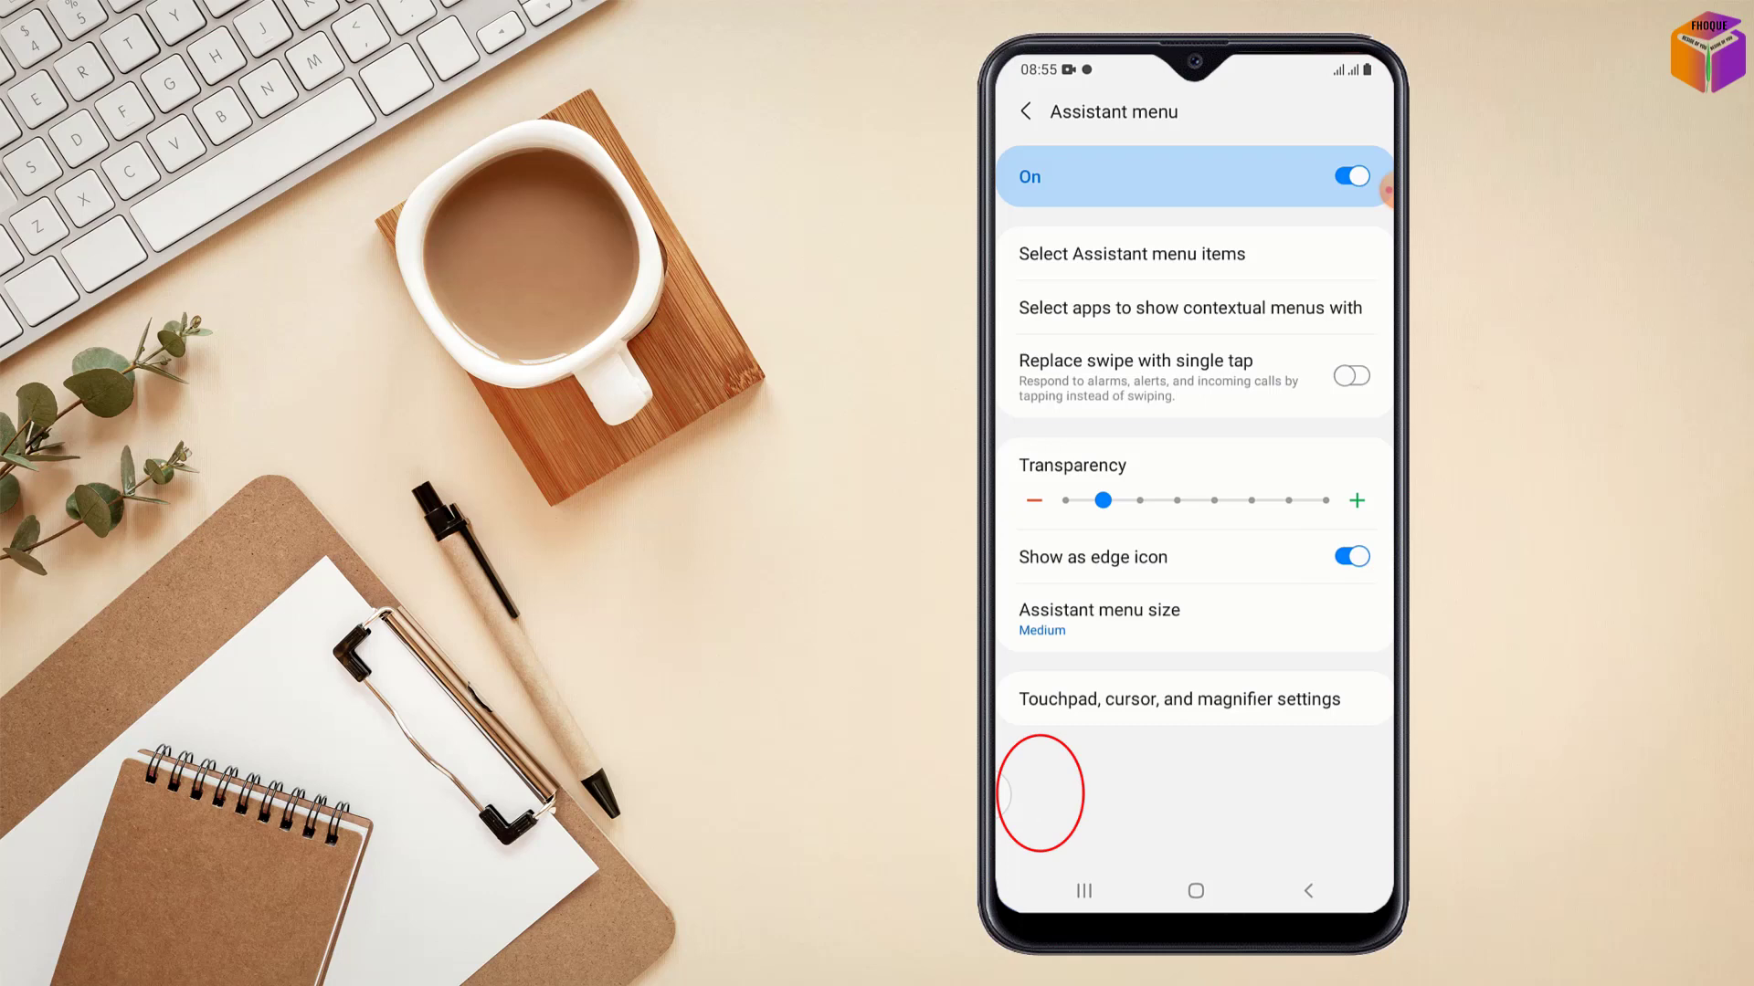
{"action": "left_click", "coordinate": [1004, 792]}
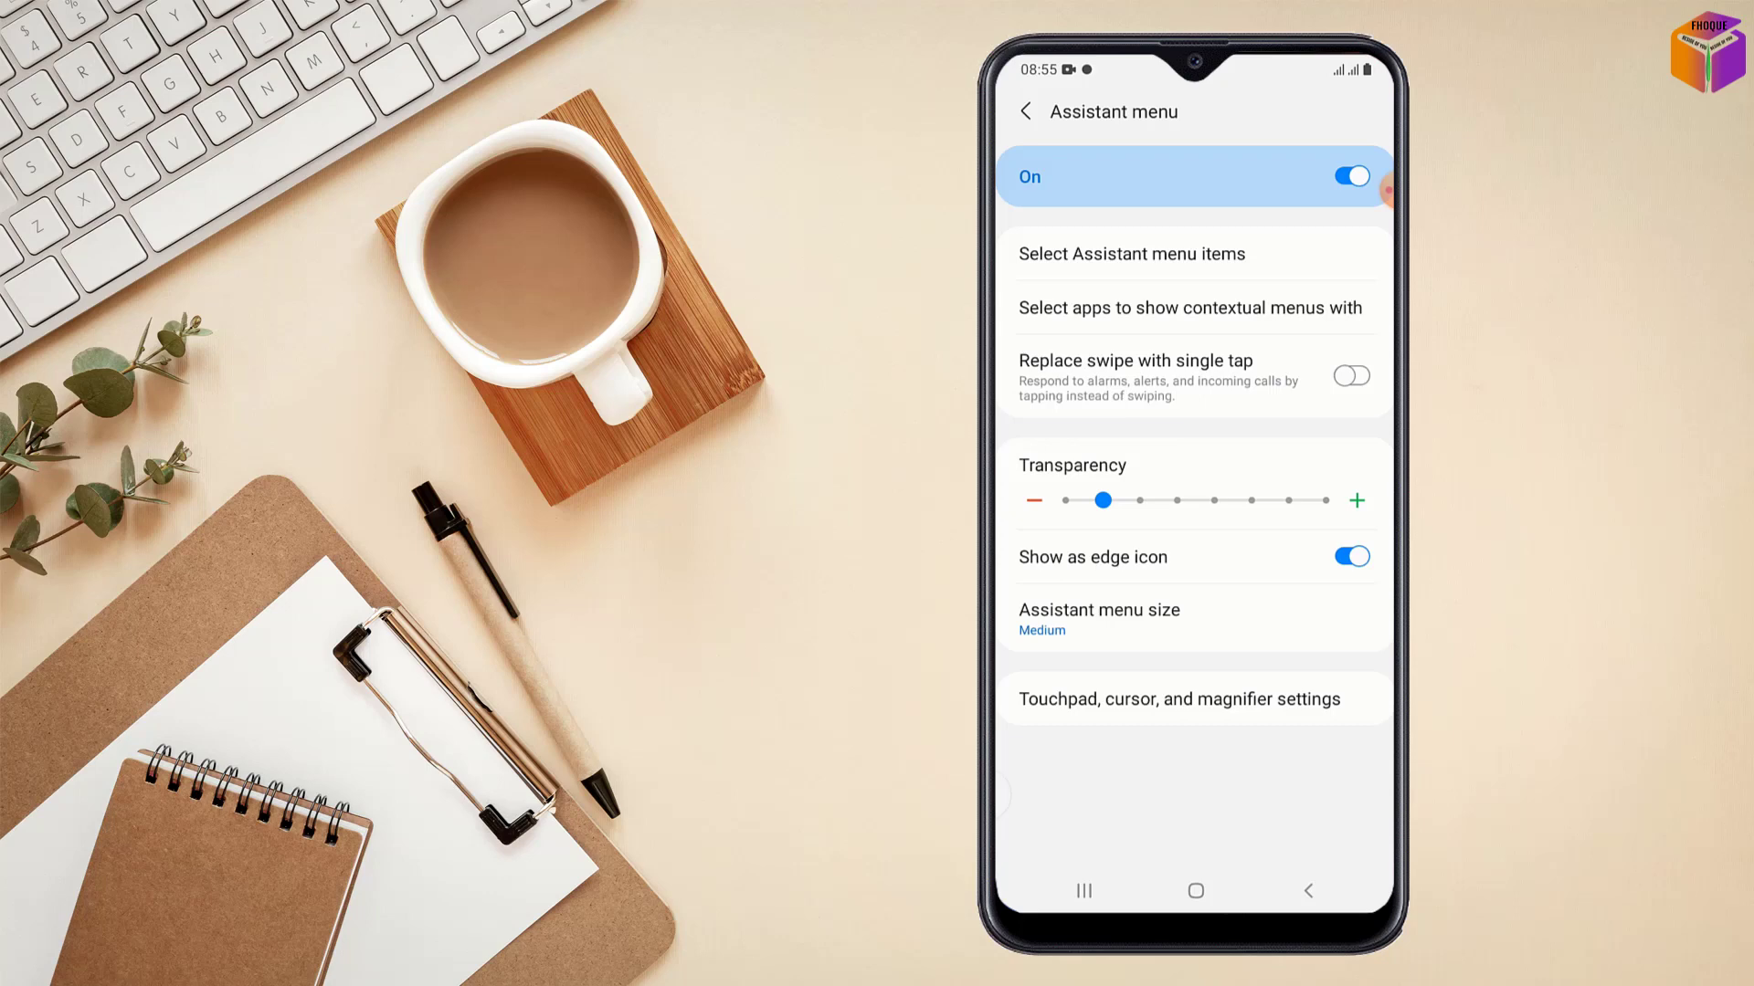
Preview Assistant menu transparency levels and return the slider to the second stop
{"action": "left_click", "coordinate": [1357, 501]}
{"action": "left_click", "coordinate": [1356, 499]}
{"action": "left_click", "coordinate": [1356, 500]}
{"action": "left_click", "coordinate": [1034, 500]}
{"action": "left_click", "coordinate": [1035, 501]}
{"action": "left_click", "coordinate": [1034, 501]}
{"action": "left_click", "coordinate": [1035, 501]}
{"action": "left_click", "coordinate": [1357, 500]}
Leave Settings and go back to the home screen
{"action": "left_click", "coordinate": [1308, 890]}
{"action": "left_click", "coordinate": [1195, 891]}
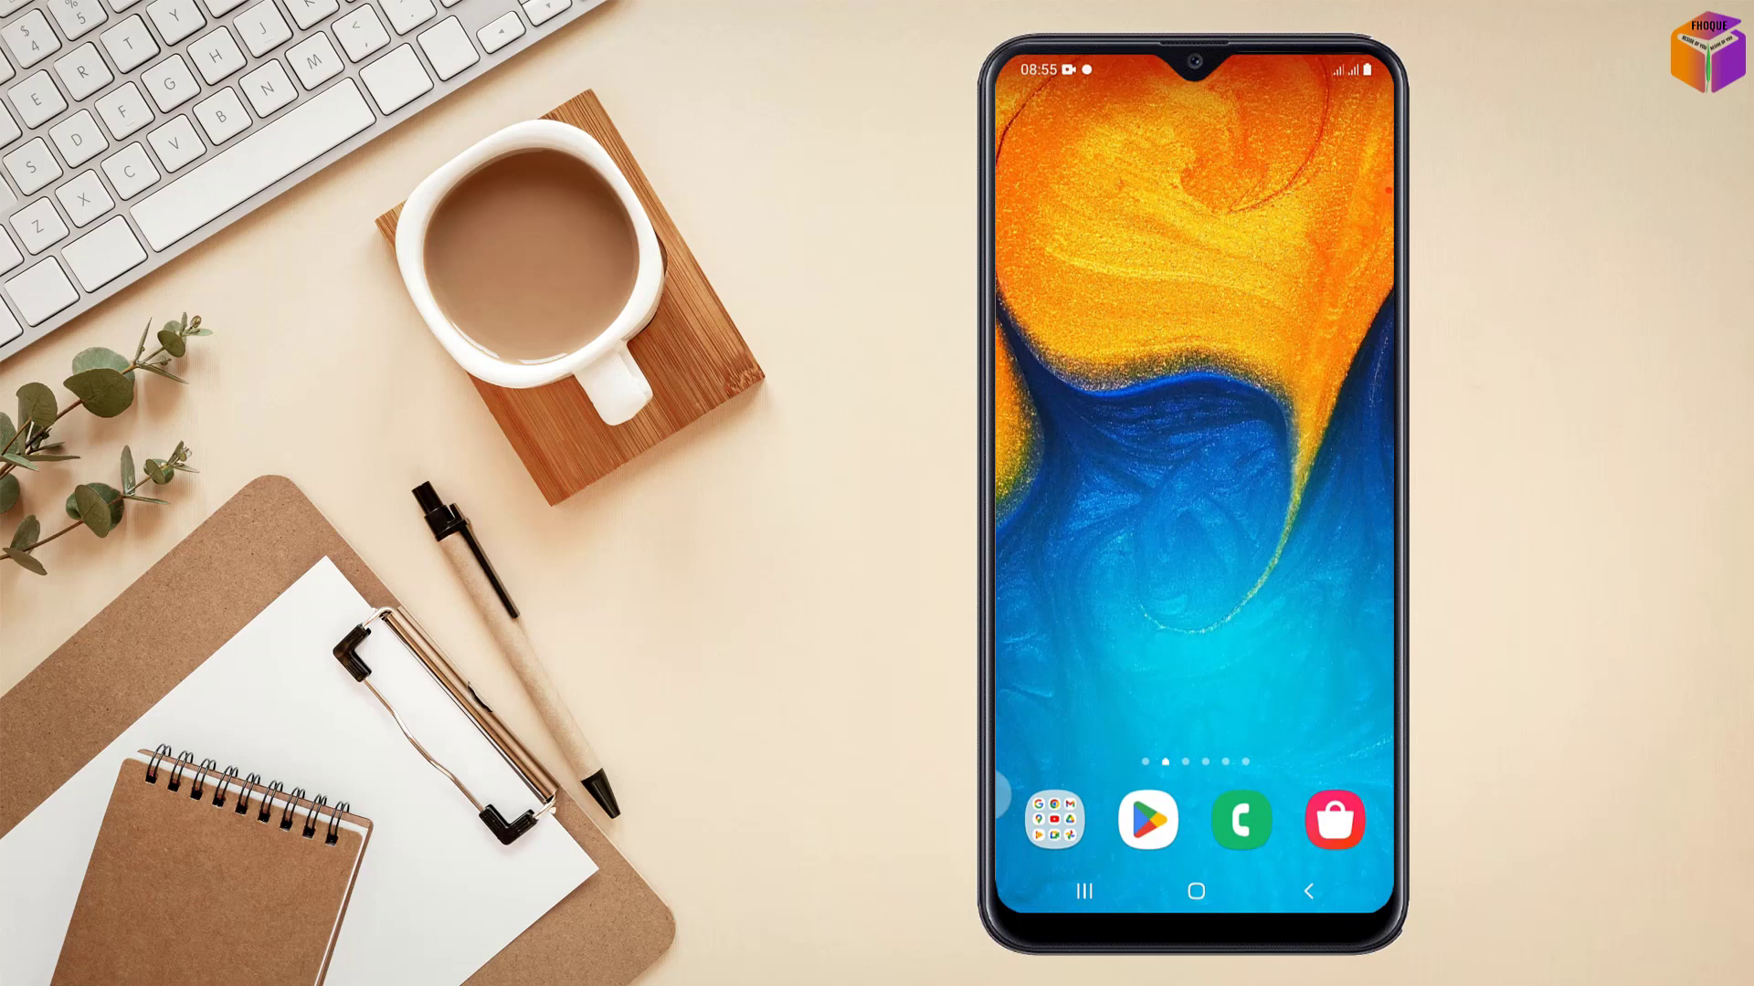
Move the edge icon, expand the Assistant menu and use Screenshots on the home screen
{"action": "left_click_drag", "start_coordinate": [998, 795], "coordinate": [1044, 624]}
{"action": "left_click", "coordinate": [1008, 619]}
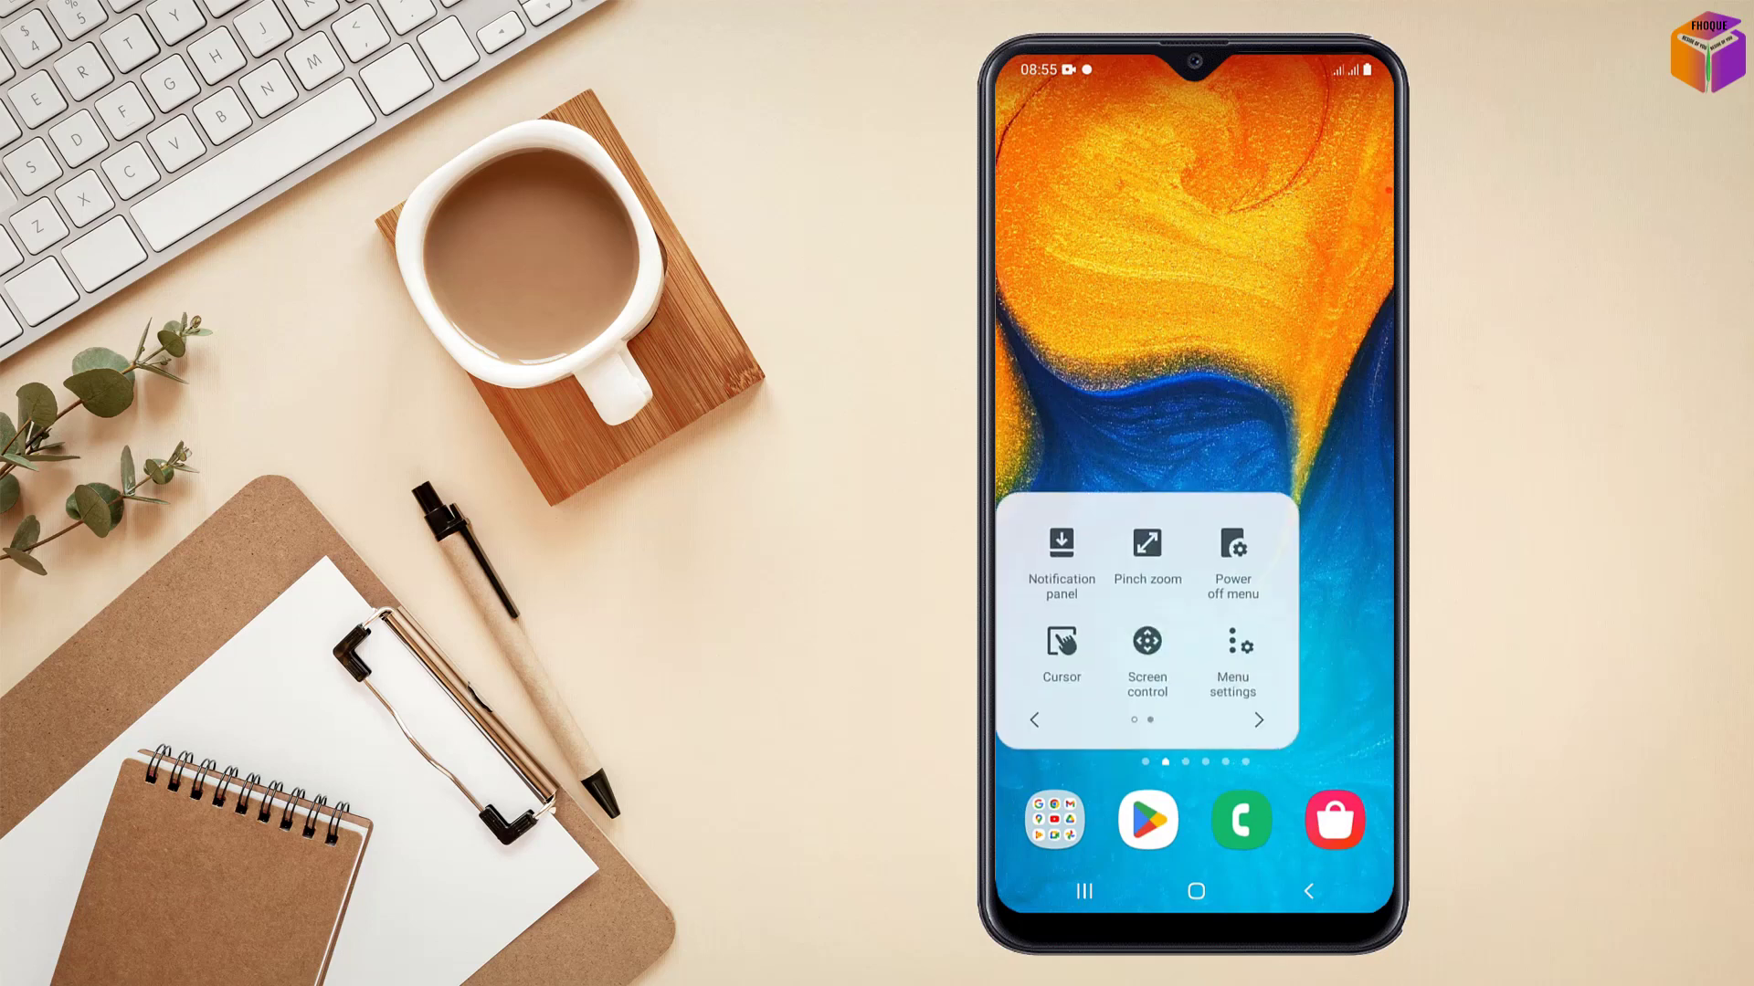
{"action": "left_click", "coordinate": [1034, 720]}
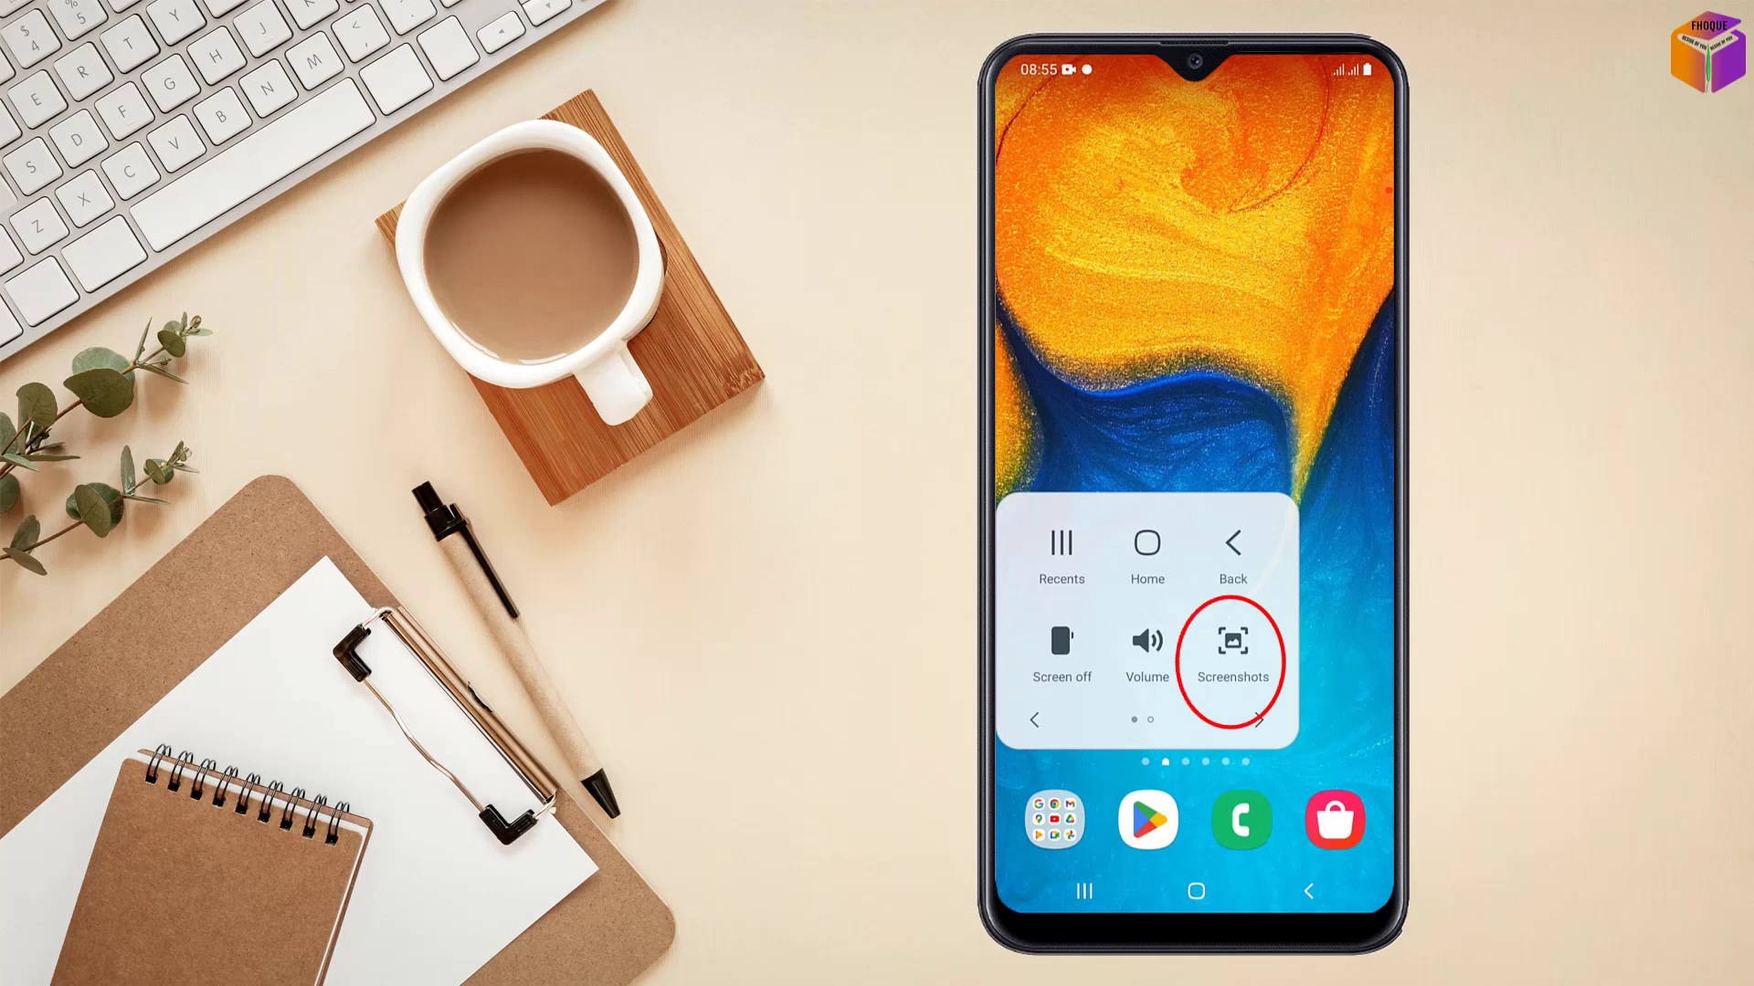
{"action": "left_click", "coordinate": [1232, 644]}
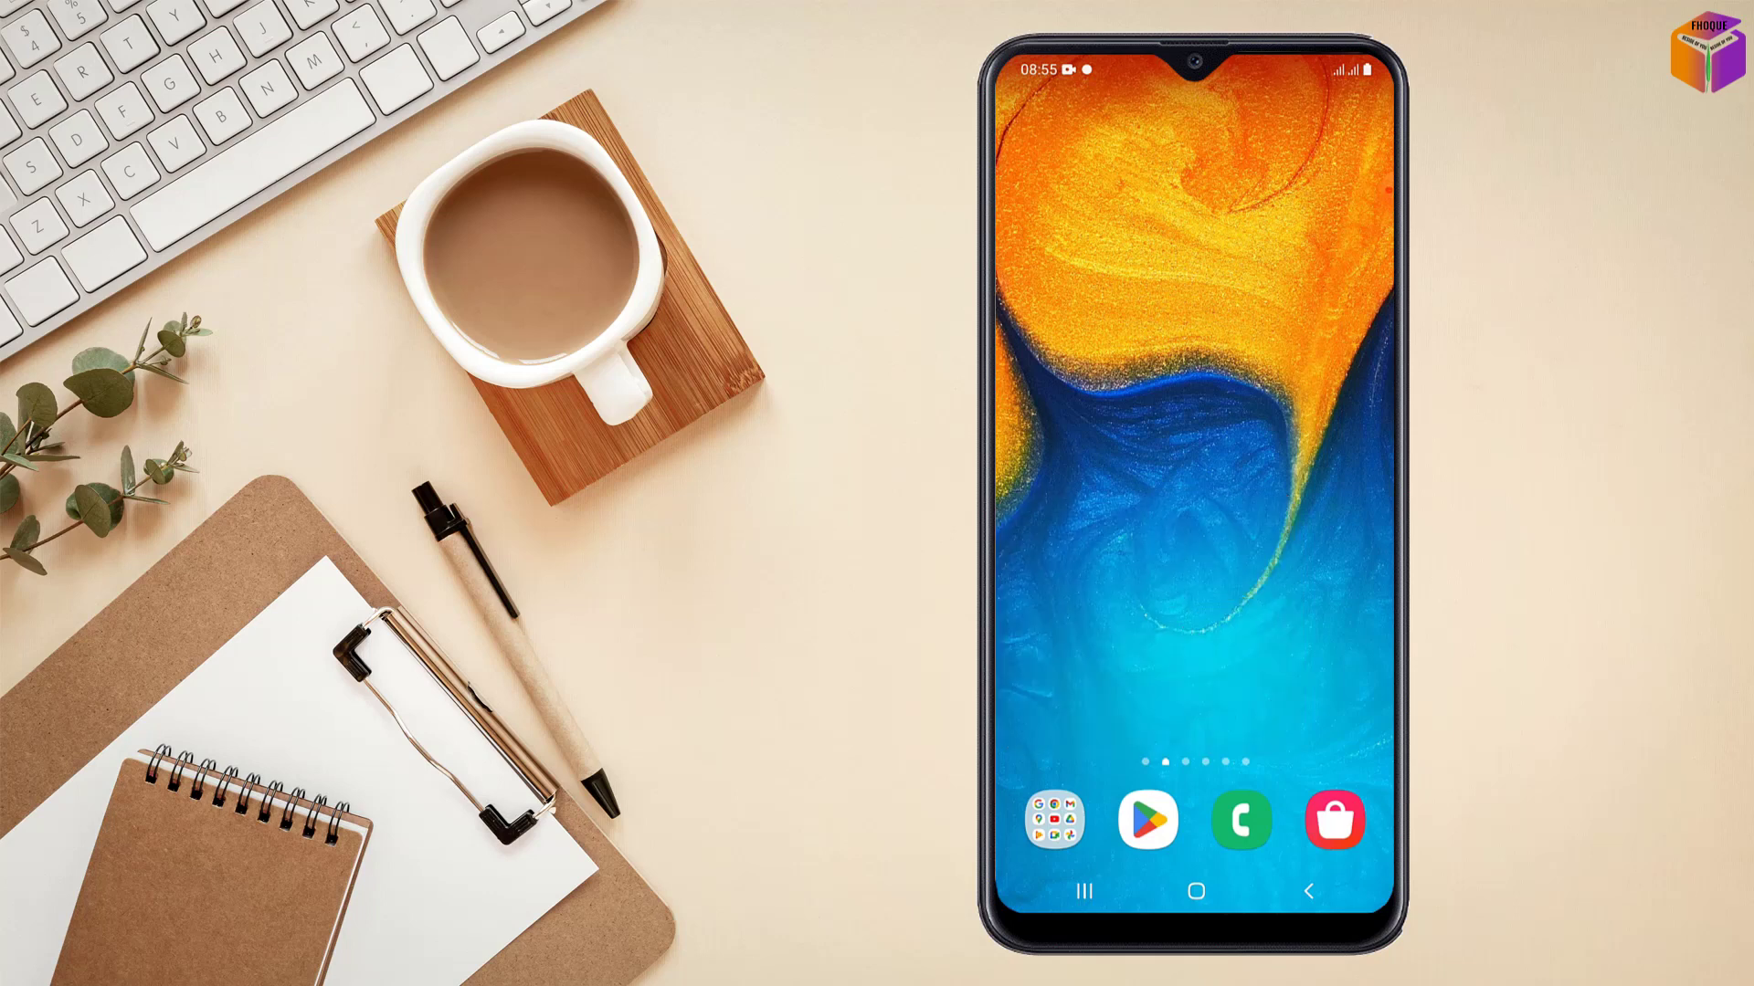